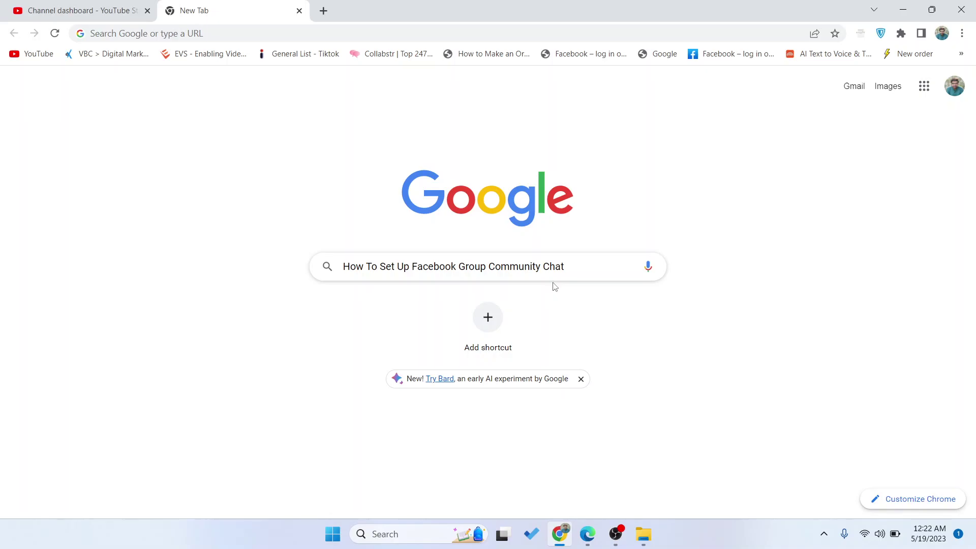
Search Google for 'fb' in a new tab to reach the Facebook home feed.
left_click(323, 10)
left_click(398, 270)
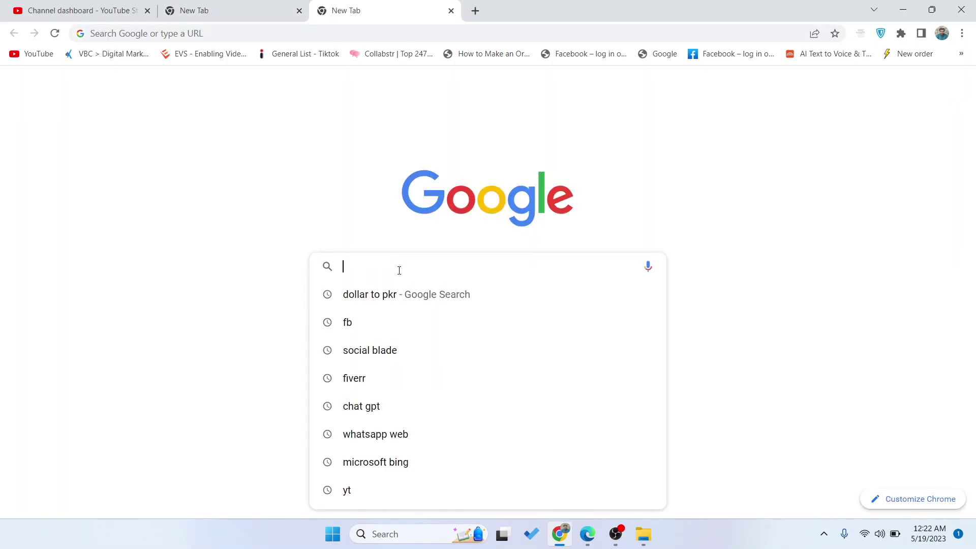
type("fb")
key("Return")
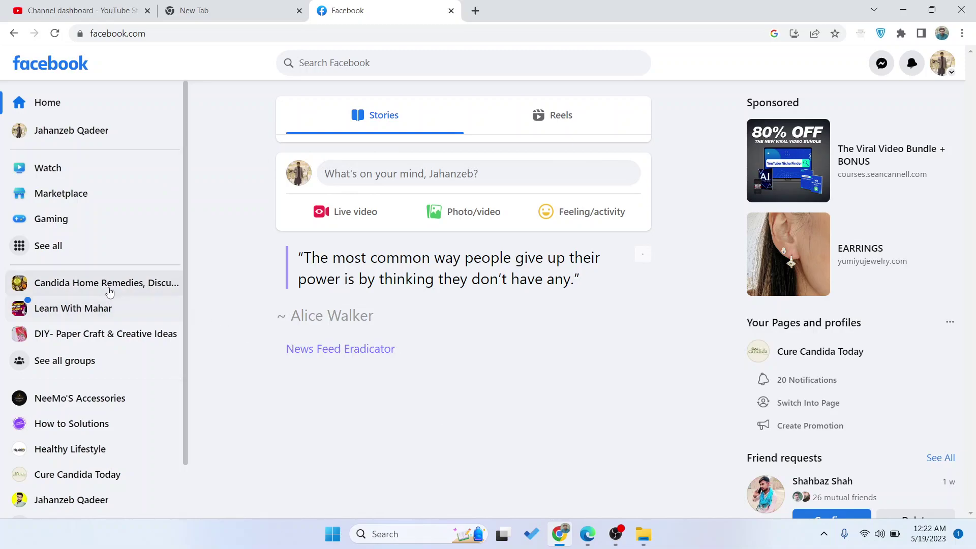
Go to Candida Home Remedies group's Manage tools and open Community chats.
left_click(110, 290)
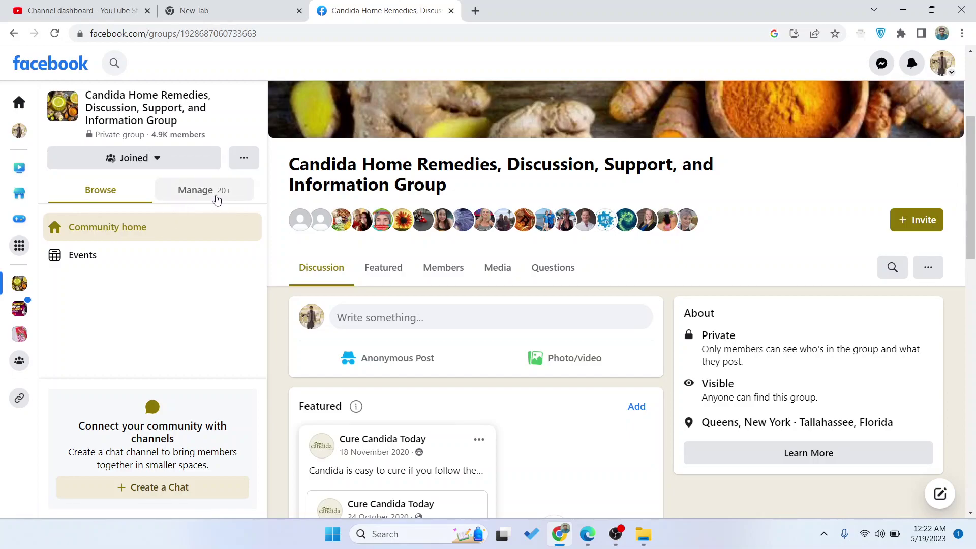
left_click(213, 199)
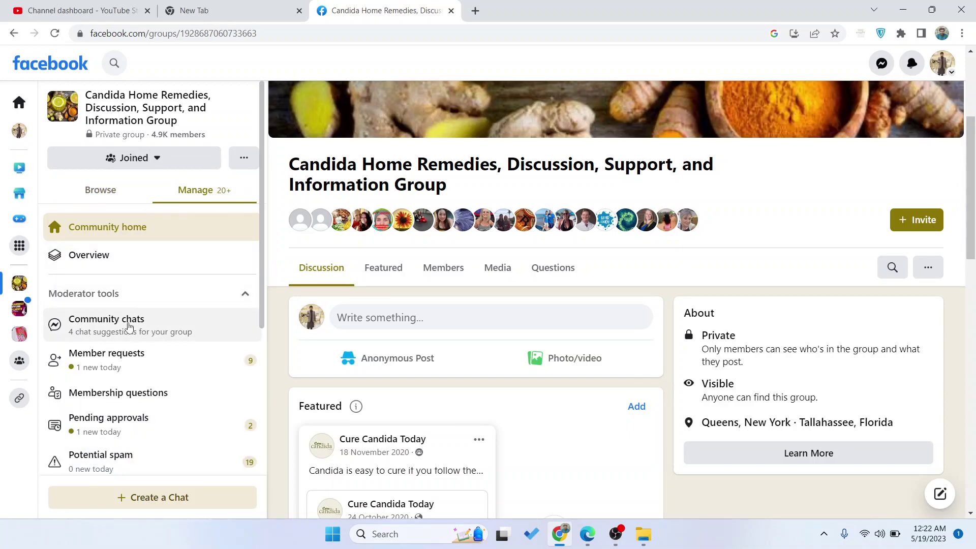
left_click(142, 330)
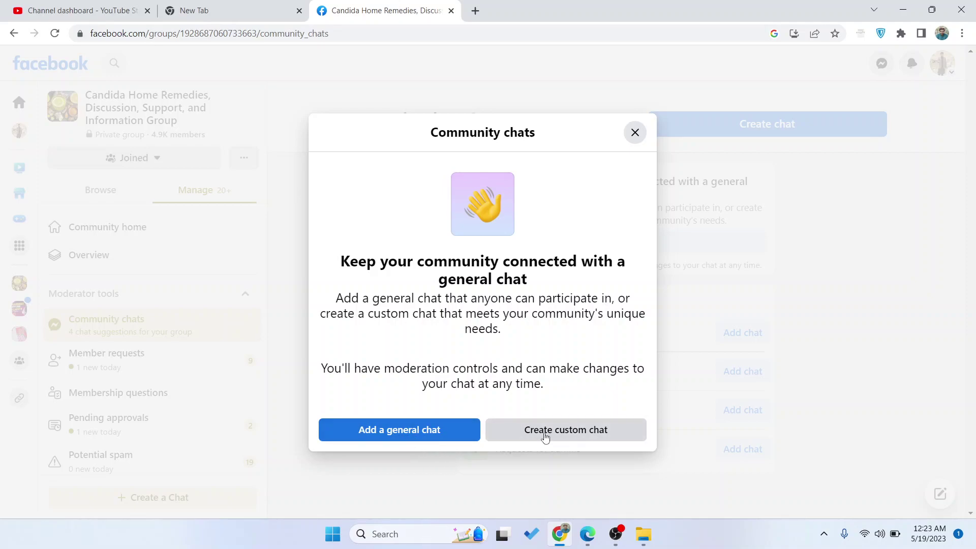
Create a custom chat named 'new member discussion'.
left_click(563, 437)
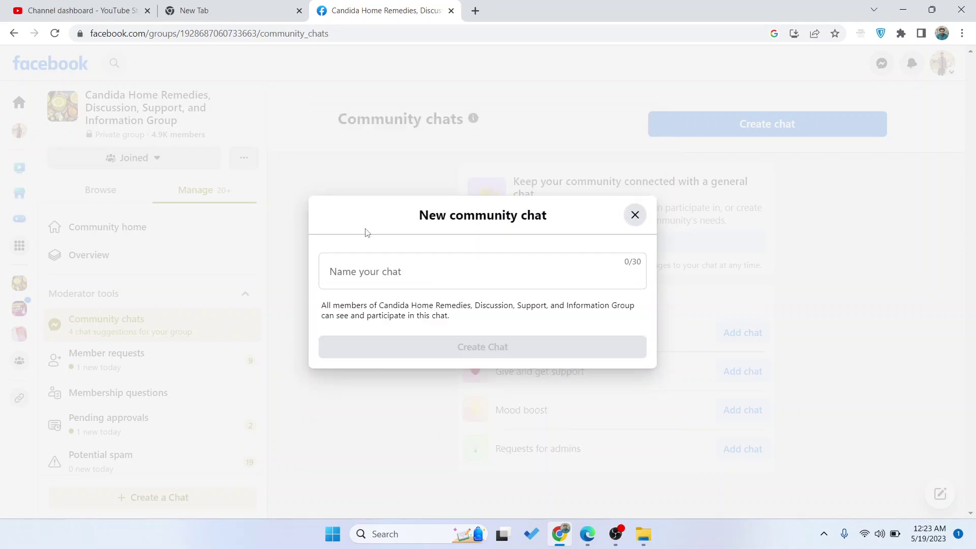
left_click(390, 277)
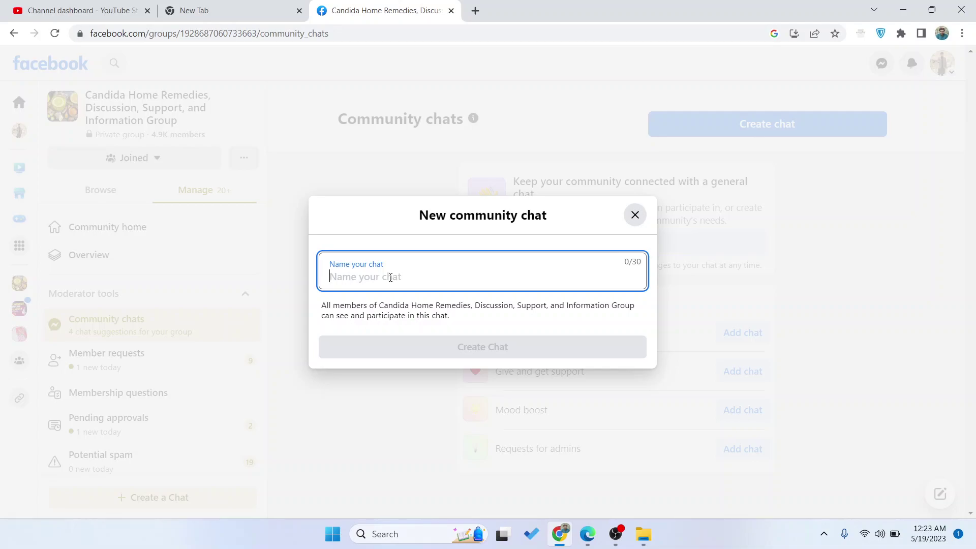
type("n")
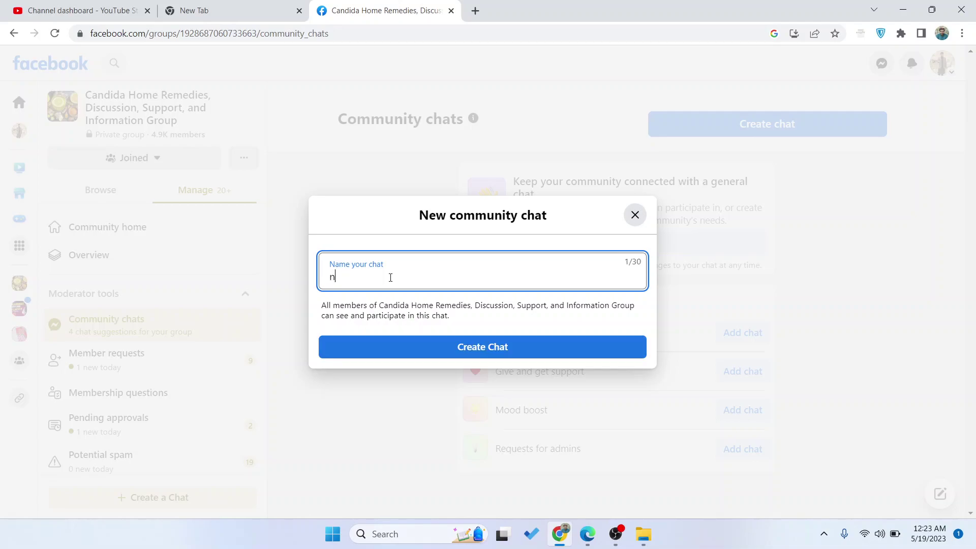
type("ew member d")
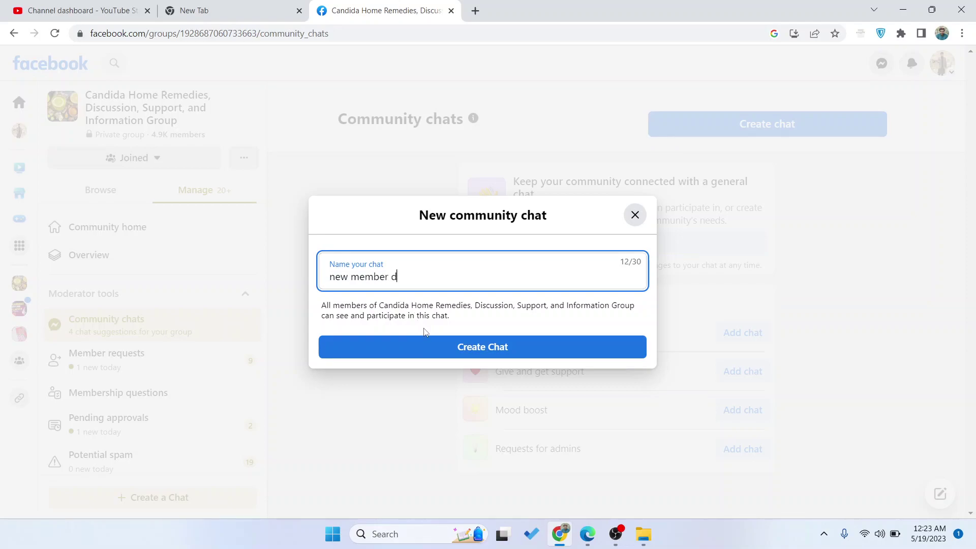
type("iscussion")
left_click(448, 347)
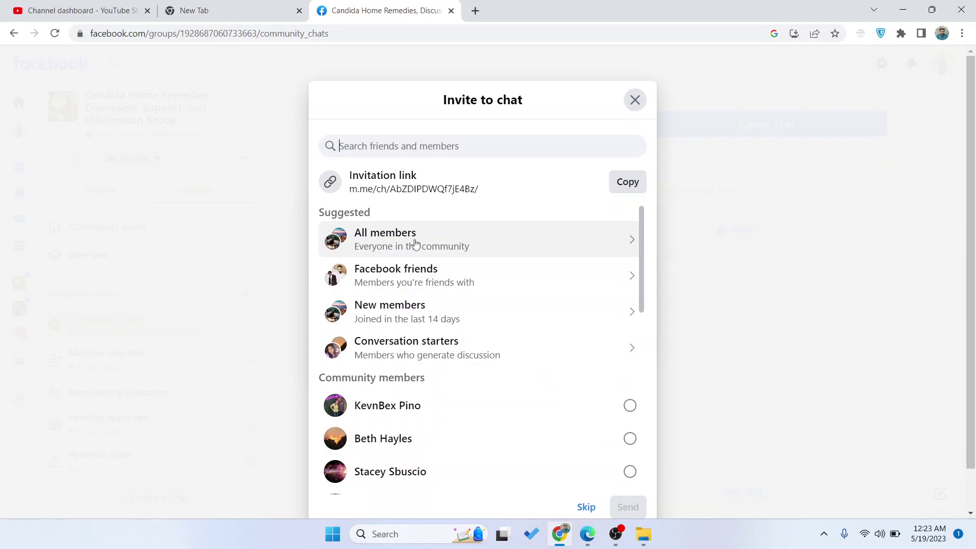
scroll(479, 343, "down", 1)
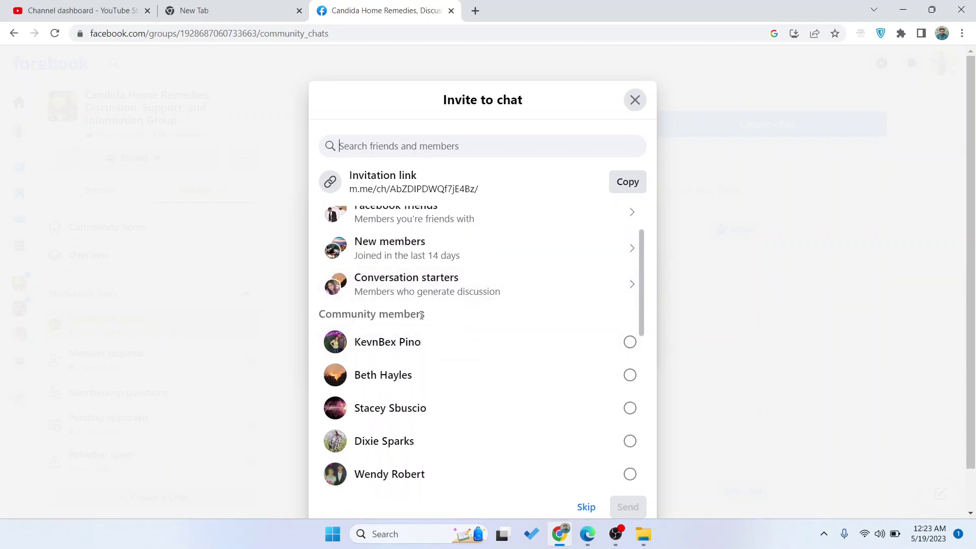
scroll(403, 374, "down", 1)
scroll(547, 371, "down", 2)
scroll(557, 458, "down", 1)
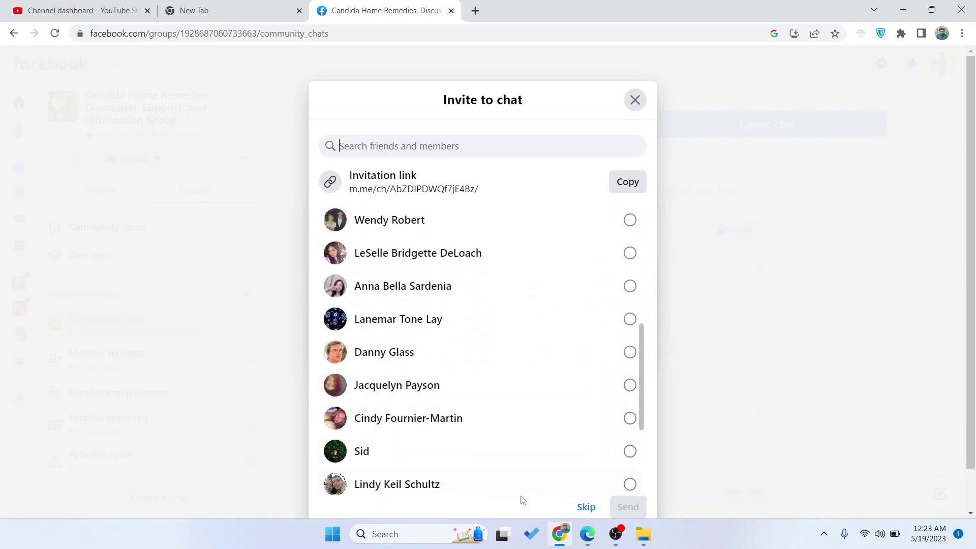
scroll(569, 431, "up", 1)
scroll(573, 458, "up", 2)
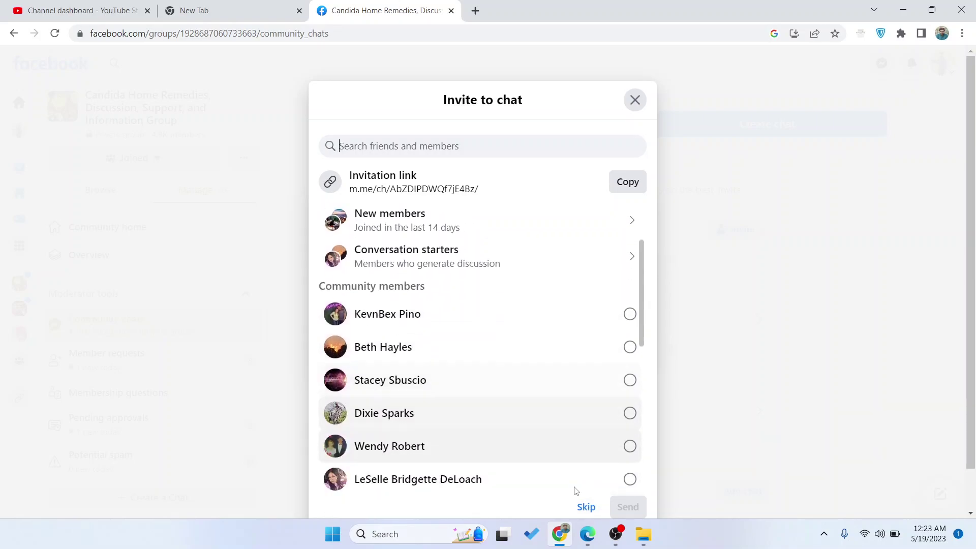
scroll(575, 491, "down", 1)
Skip inviting members and acknowledge the 'Things to know' guidelines.
left_click(585, 507)
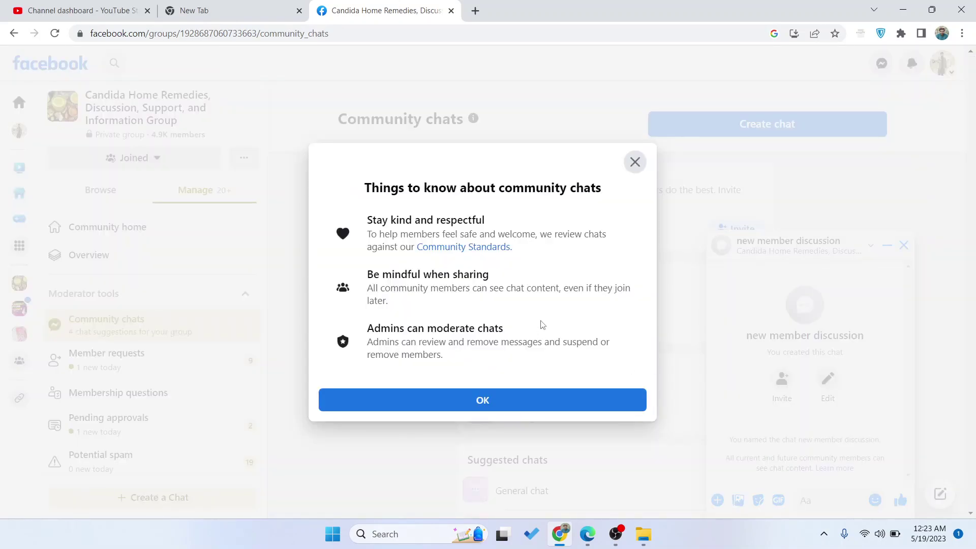
left_click(635, 162)
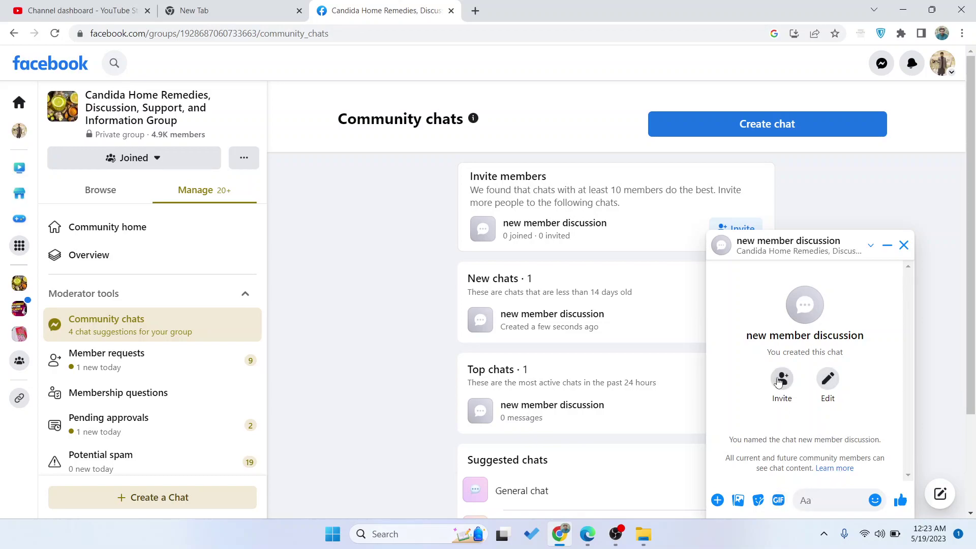
Return to the Google tab searching 'How To Set Up Facebook Group Community Chat'.
left_click(222, 11)
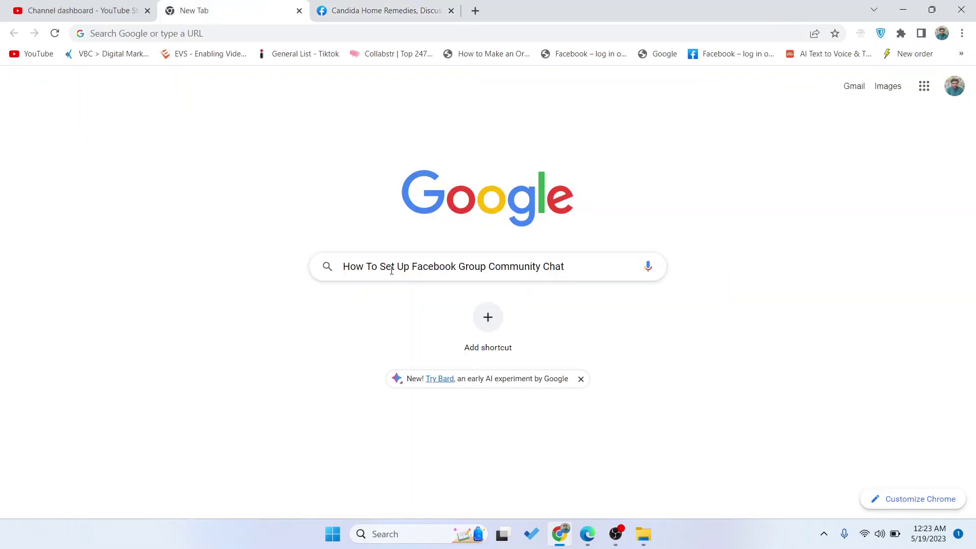